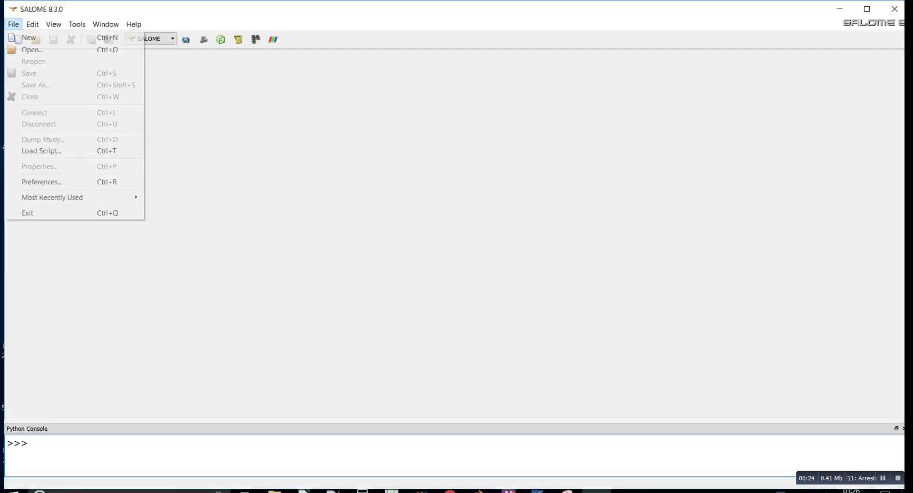
Create a new study, Study1, and activate the Geometry module.
left_click(13, 23)
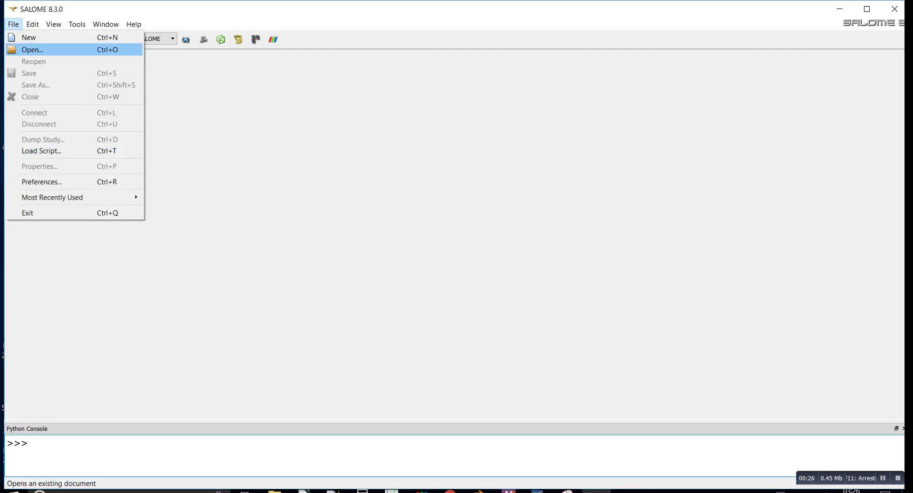
left_click(29, 37)
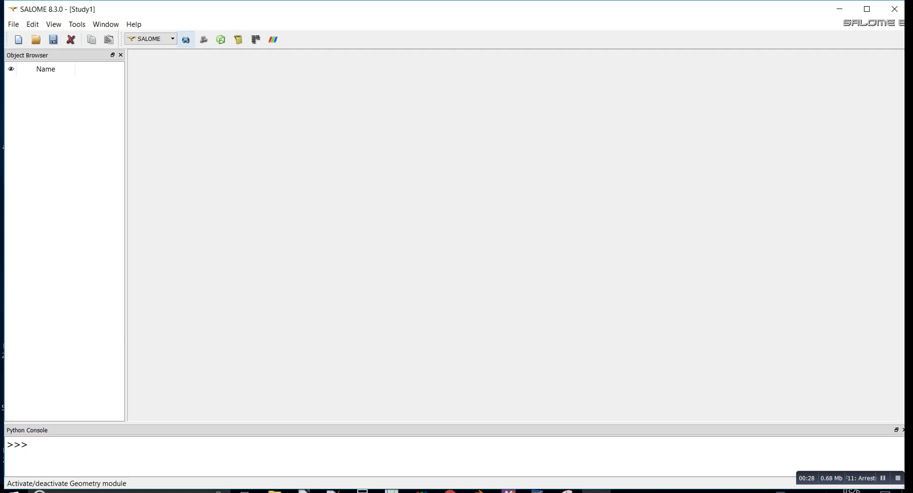
left_click(186, 39)
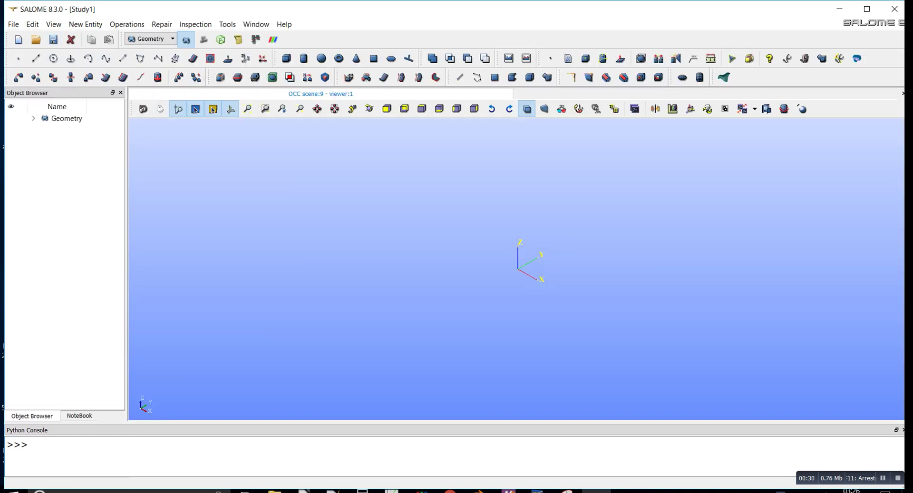
Import the seven STEP files S1.step through S7.step in one go.
left_click(14, 25)
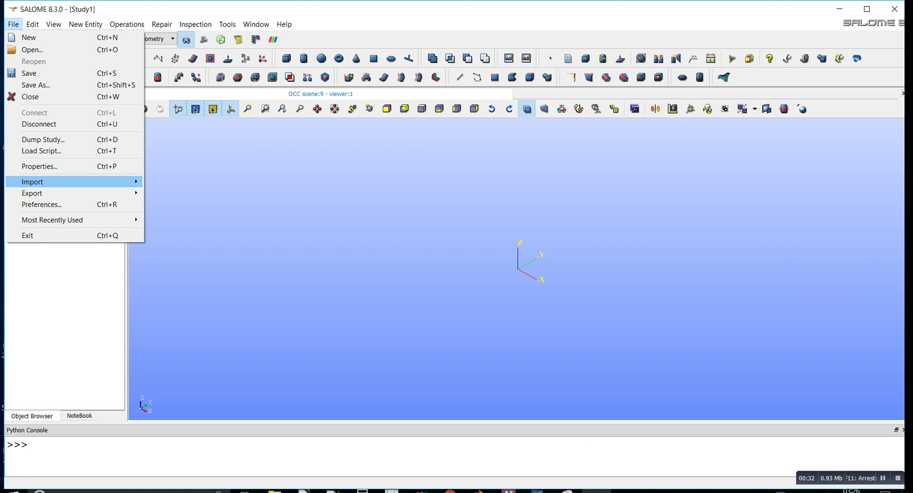
left_click(166, 193)
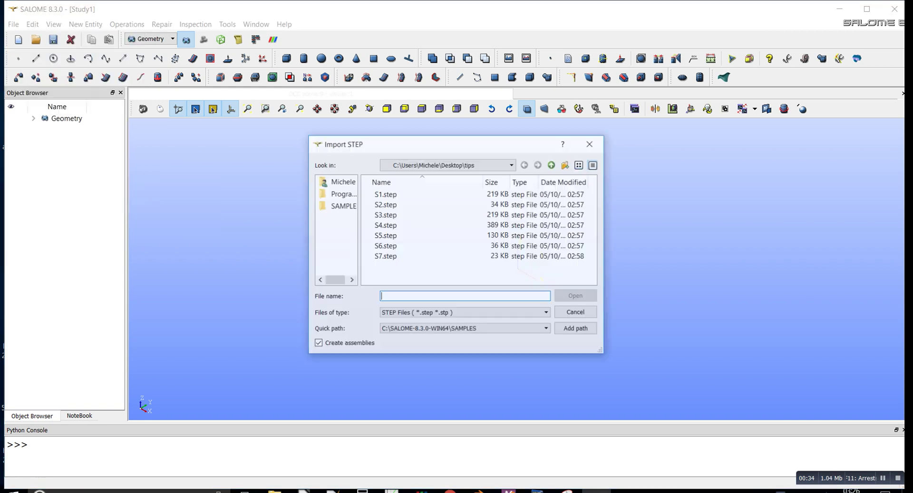
left_click(385, 194)
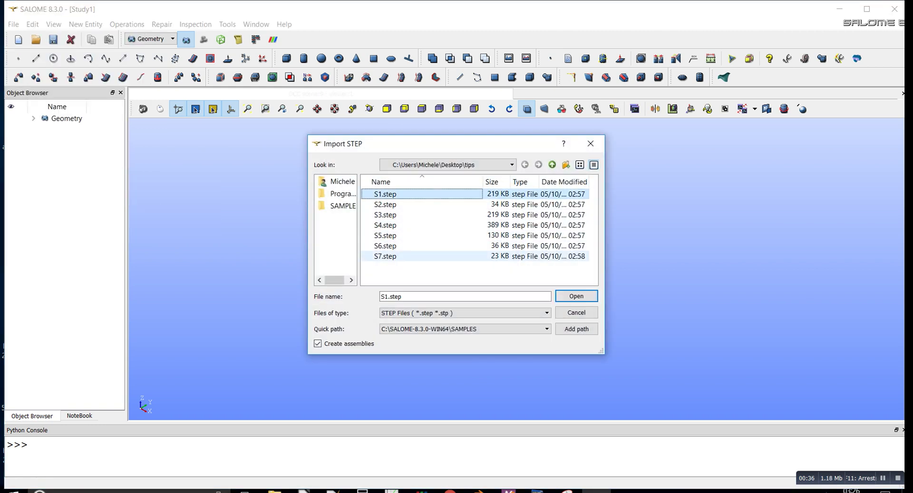
left_click(385, 257, "shift")
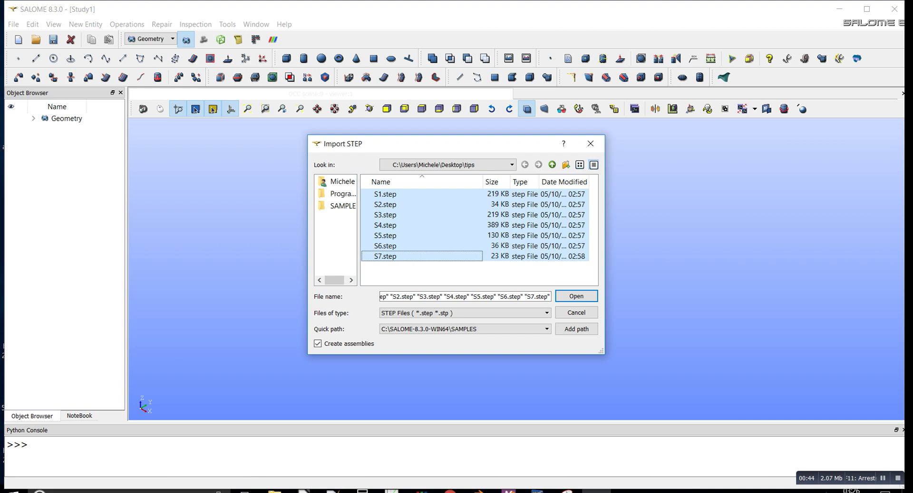
left_click(577, 296)
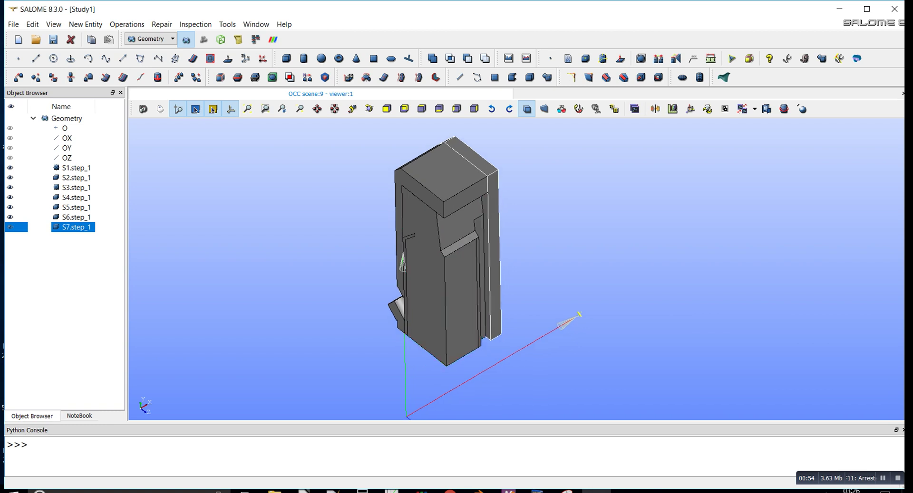
Step through parts S4 and S5 in the Object Browser, zooming into the assembly.
key("Up")
key("Up")
key("Up")
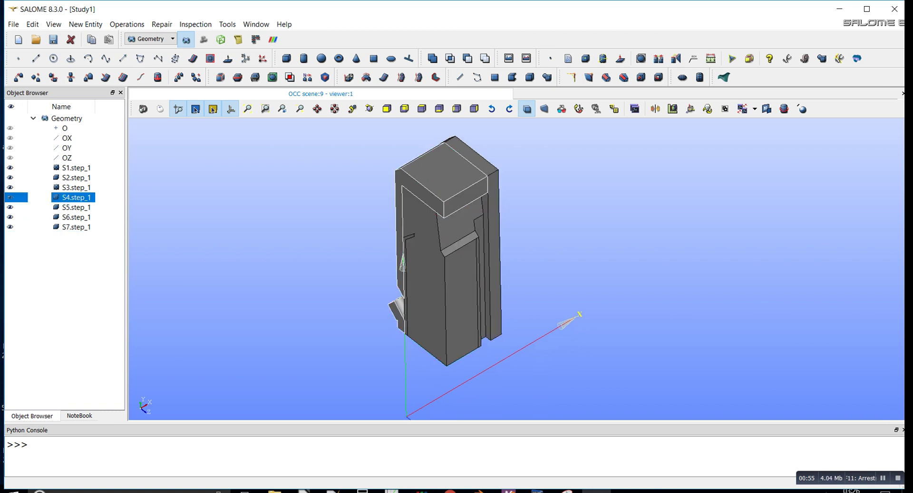
key("Down")
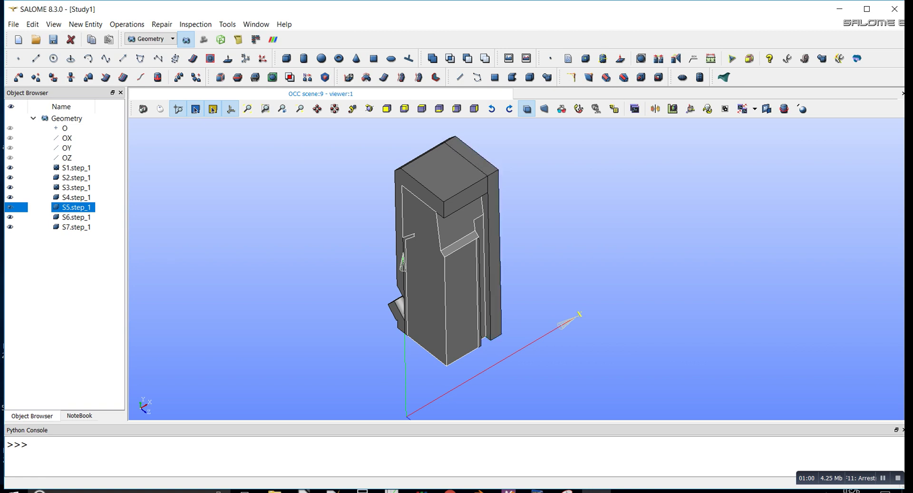
scroll(428, 251, "up", 3)
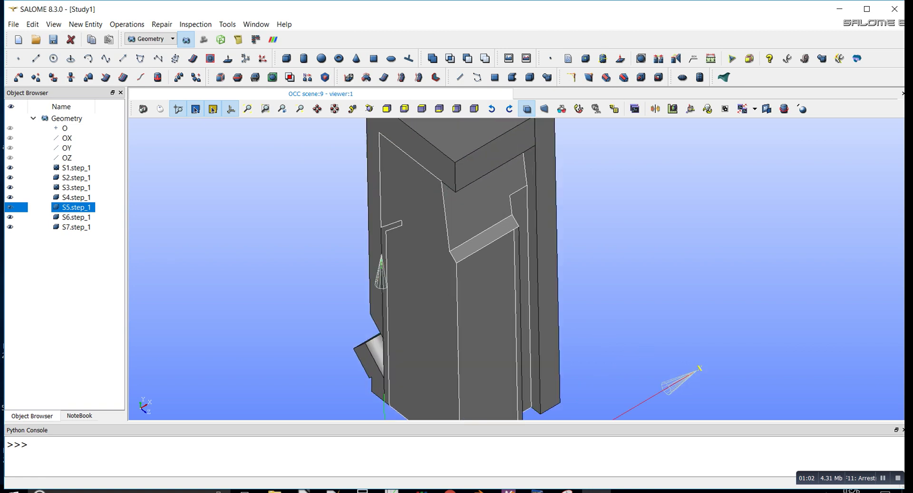
scroll(428, 251, "up", 1)
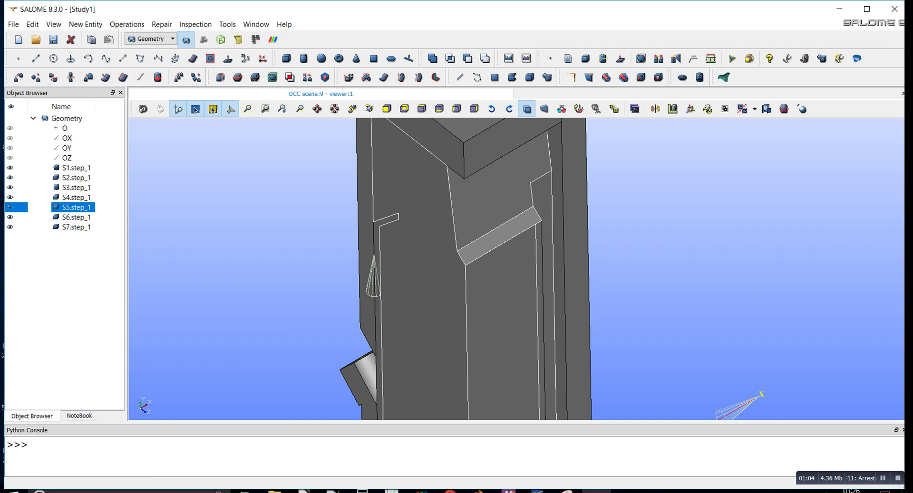
key("Up")
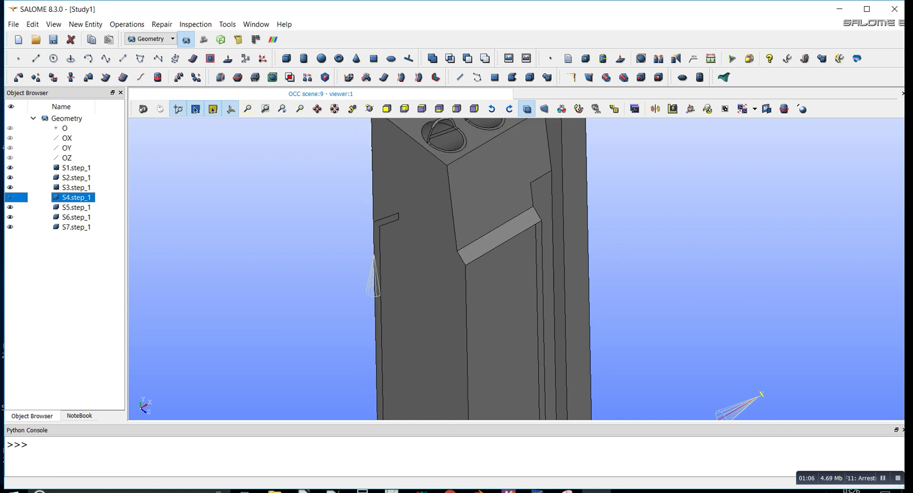
Pan to the block's top face with two holes and inspect parts S3, S5 and S1.
middle_click_drag(451, 214, 409, 361, "ctrl")
key("Up")
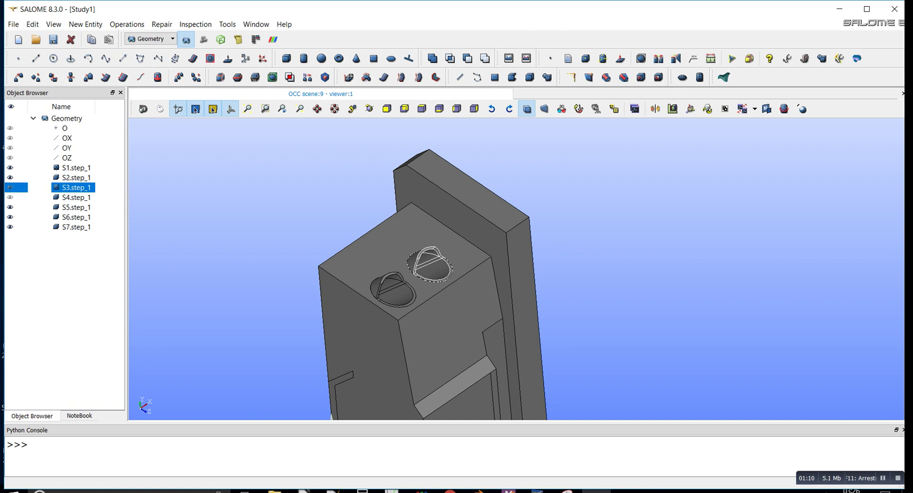
key("Down")
key("Down")
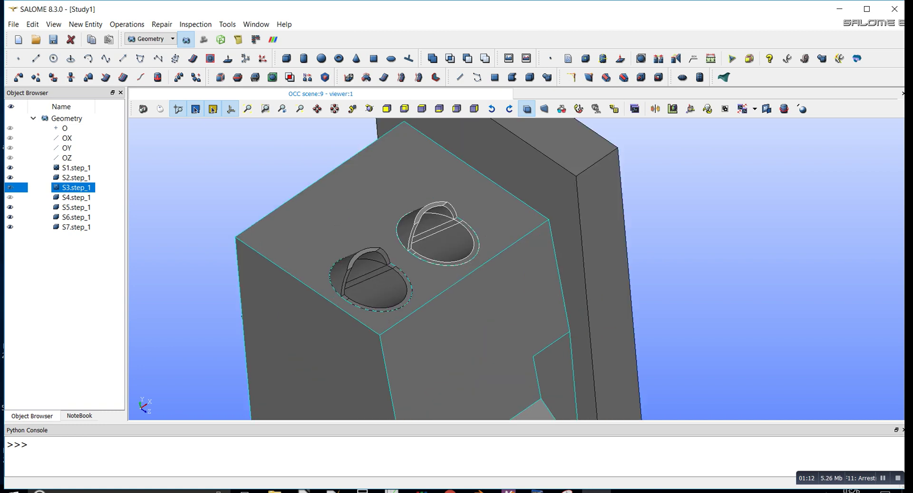
scroll(415, 299, "up", 5)
key("Up")
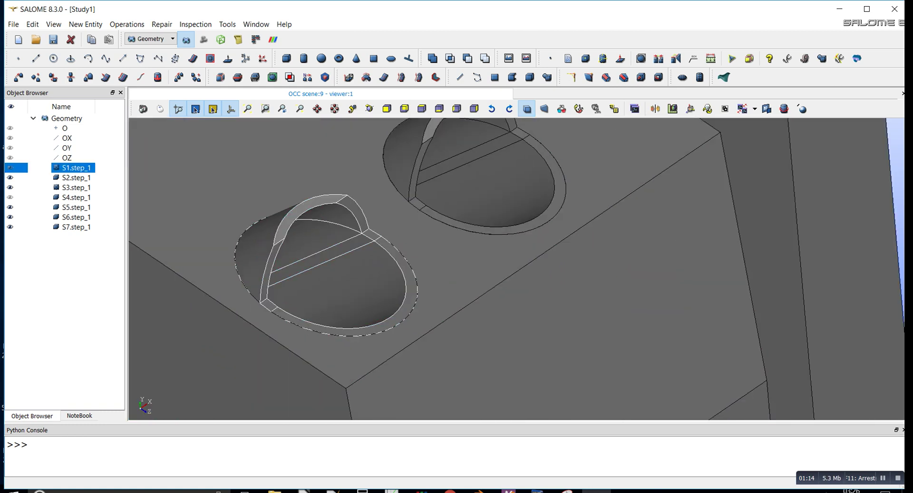
key("Up")
key("Up")
key("Up")
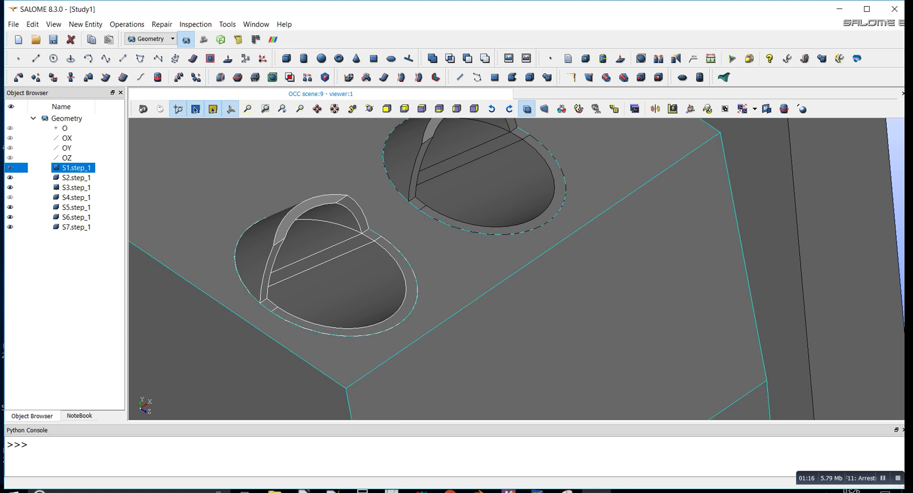
scroll(516, 269, "down", 3)
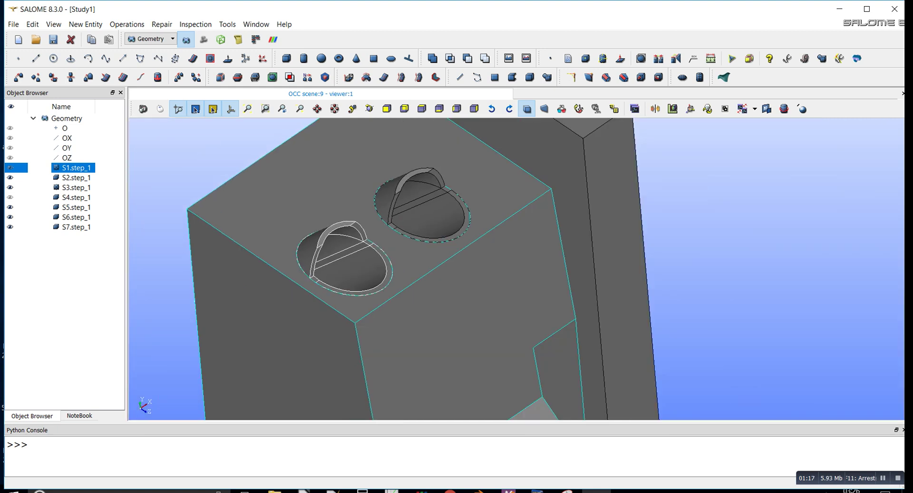
scroll(357, 255, "up", 2)
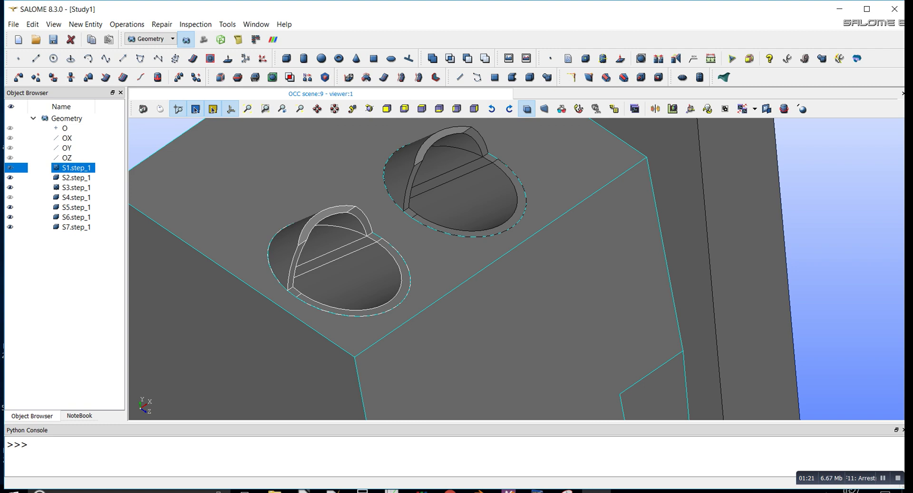
scroll(517, 269, "down", 3)
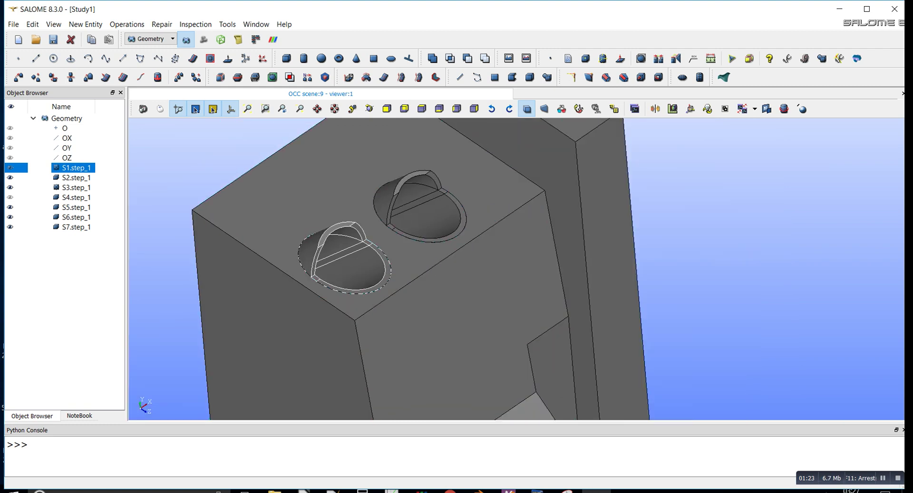
scroll(403, 268, "down", 3)
scroll(403, 268, "down", 1)
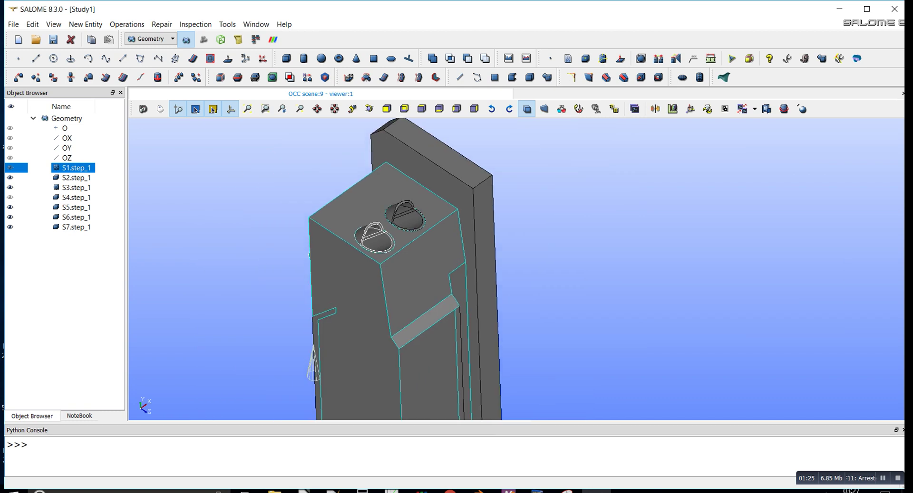
Tilt the assembly view, clear the selection, and select the S7 back plate.
mouse_move(402, 268)
left_mouse_down()
mouse_move(404, 247)
mouse_move(411, 261)
left_mouse_up()
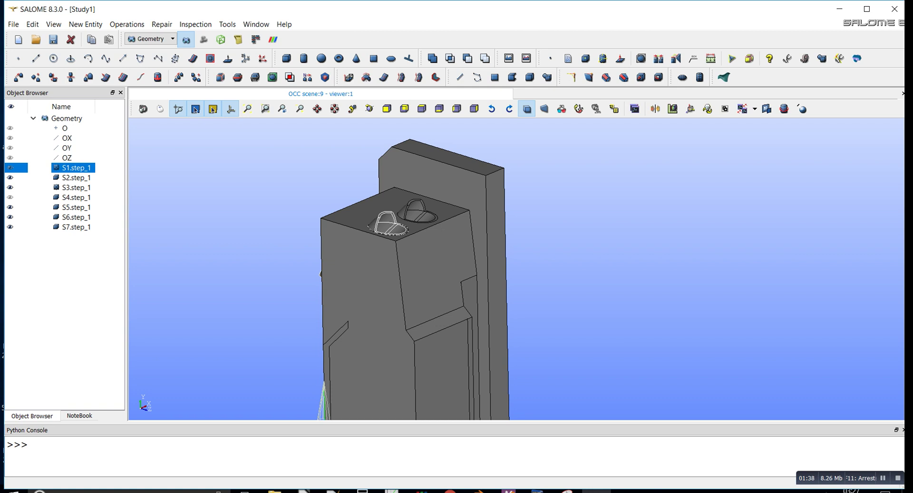
key("Escape")
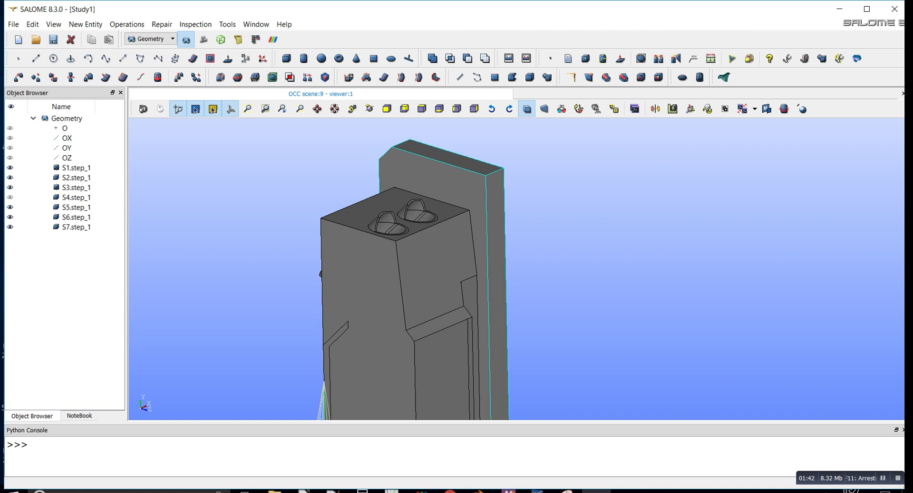
left_click(494, 285)
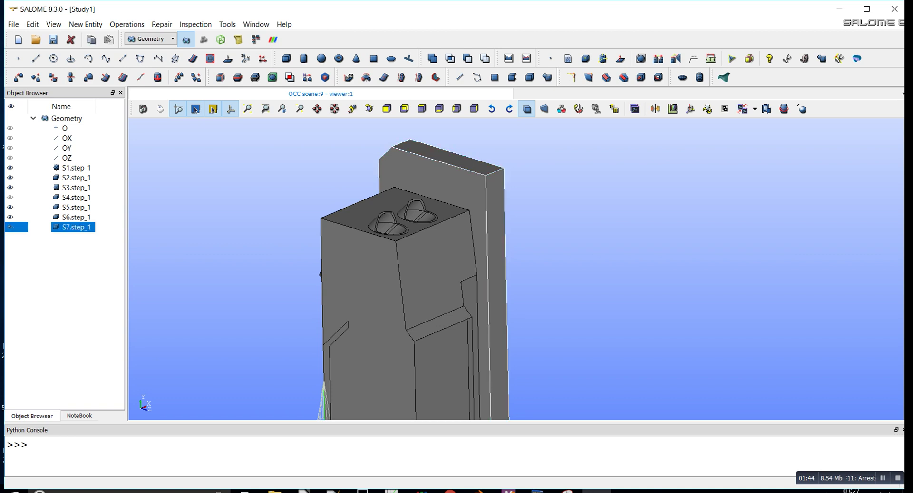
Show only the S7 back plate in the viewer.
right_click(430, 179)
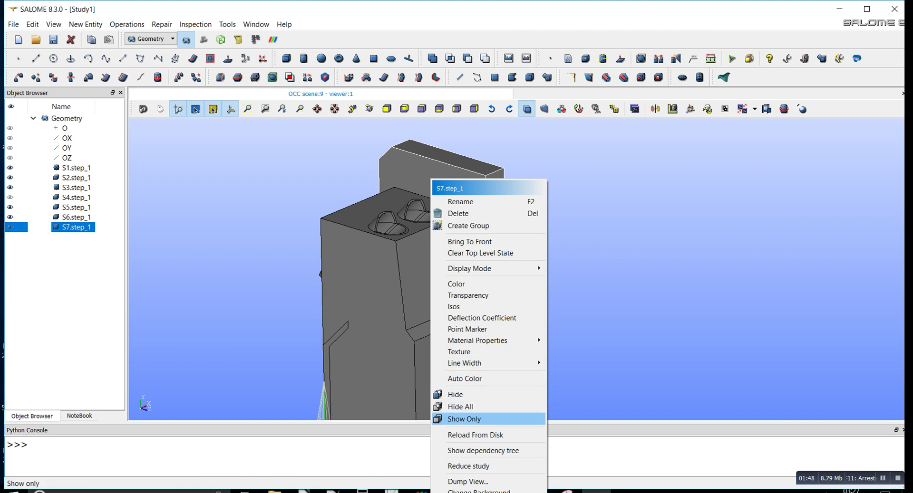
left_click(463, 419)
scroll(436, 234, "down", 2)
scroll(437, 234, "down", 2)
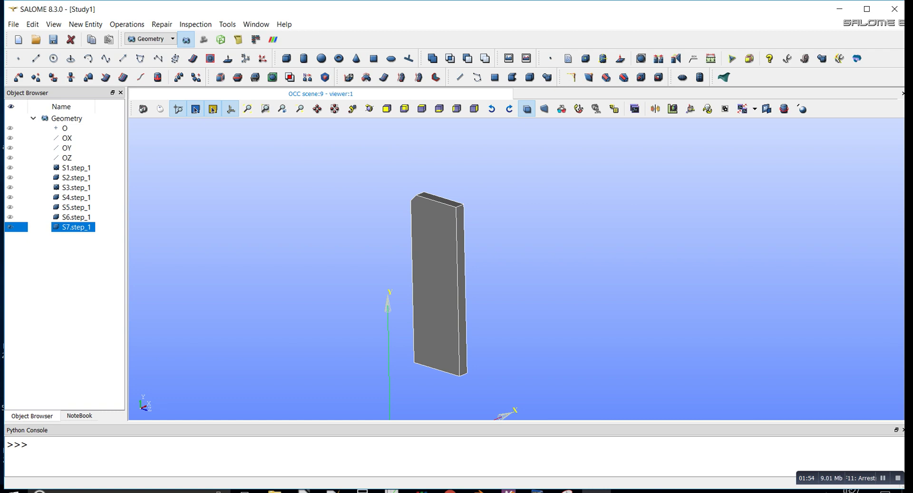
Display S4.step_1 and rotate it to reveal the two slots on top.
left_click(10, 198)
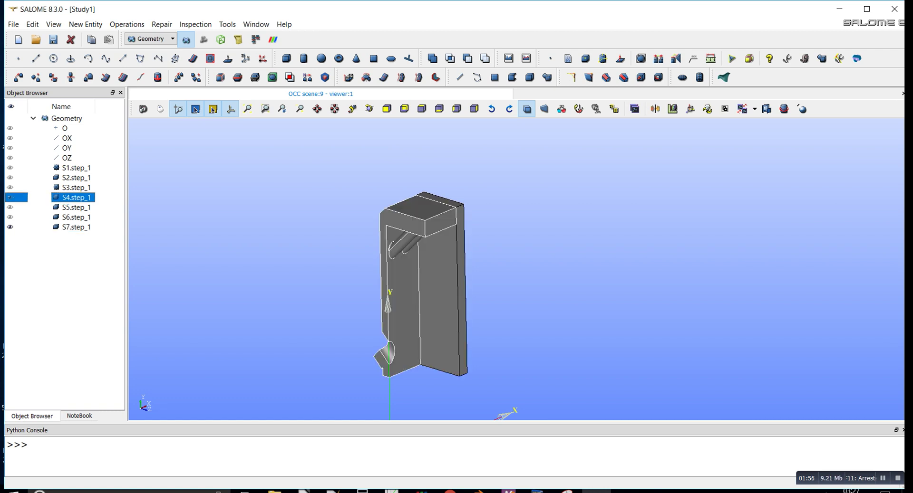
right_click_drag(418, 286, 443, 285, "ctrl")
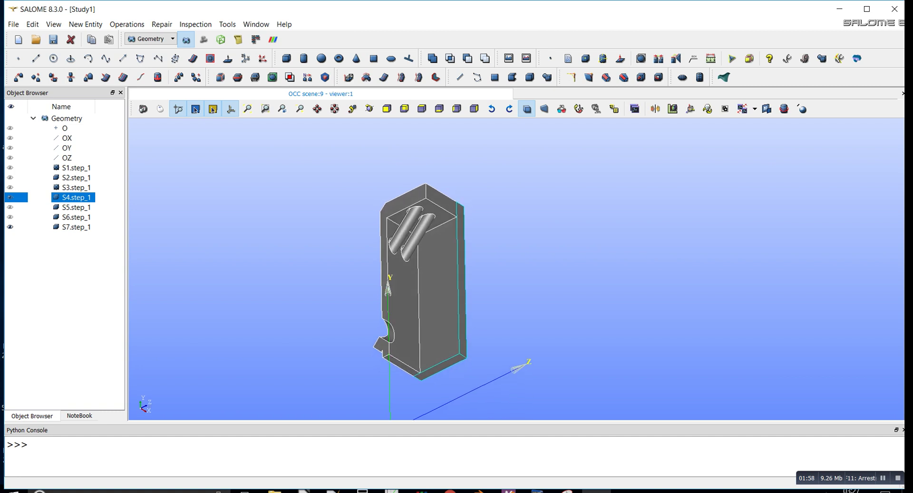
scroll(461, 245, "up", 3)
scroll(461, 245, "up", 3)
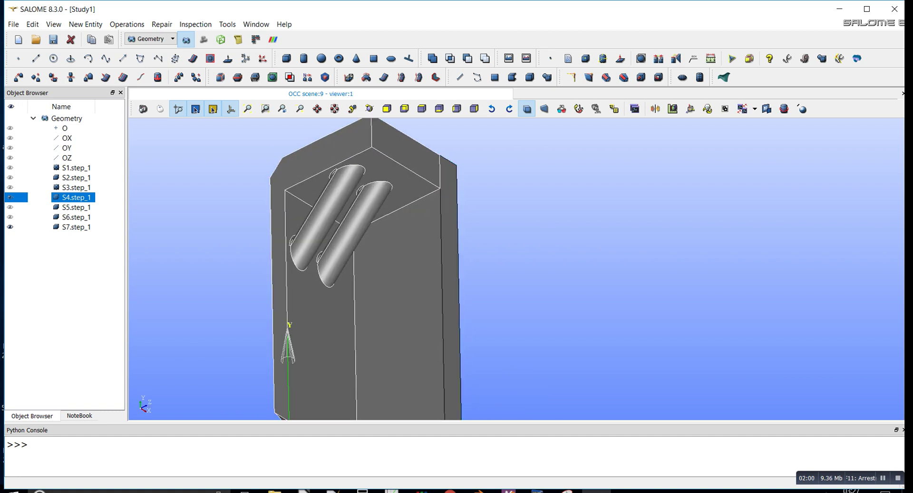
Toggle S6 and S5 into view, then hide all regions and select S1 onward.
left_click(10, 217)
left_click(10, 217)
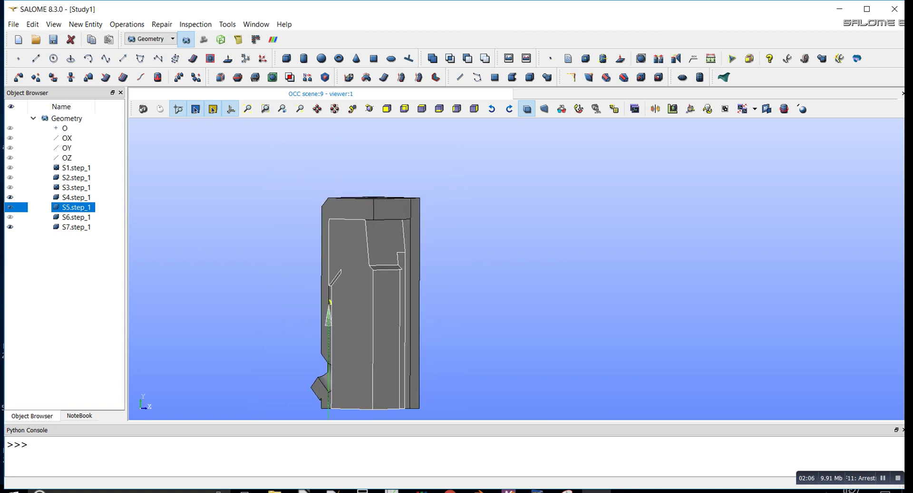
left_click(10, 208)
left_click(9, 227)
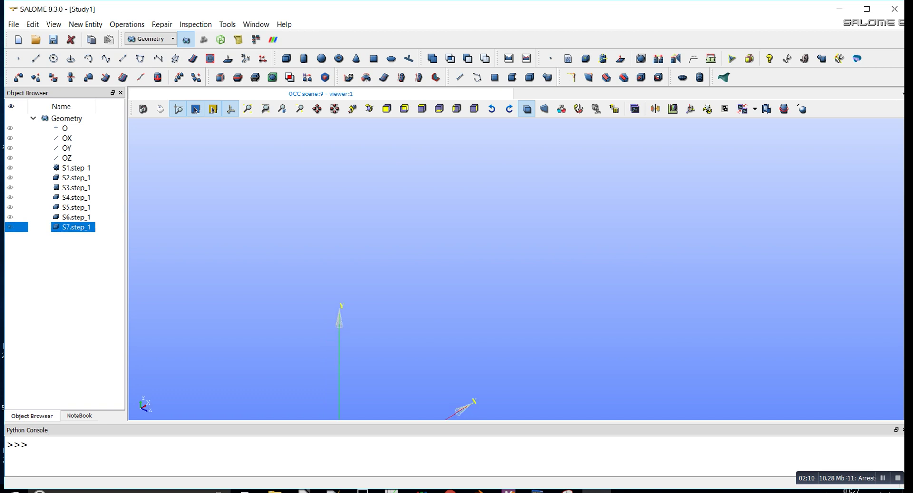
left_click(10, 168)
Partition regions S1–S7 into Partition_1 with 'Keep shapes of lower type' checked.
left_click(10, 227, "shift")
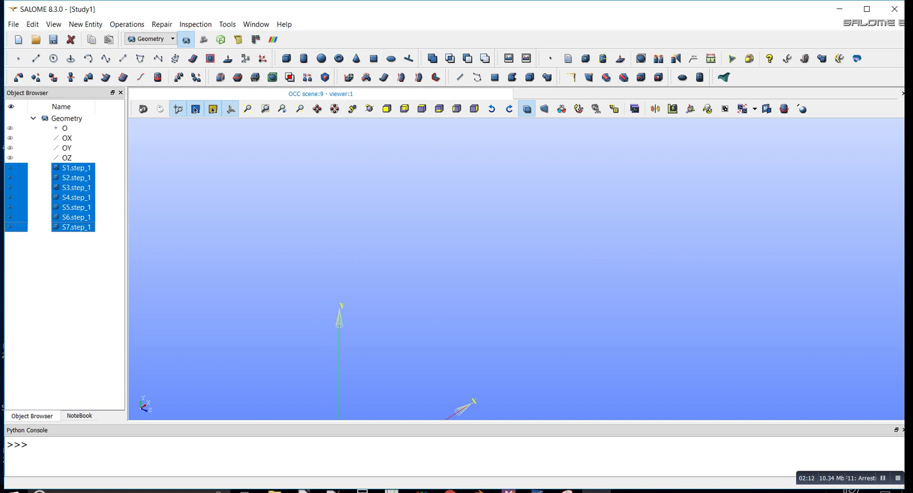
left_click(237, 78)
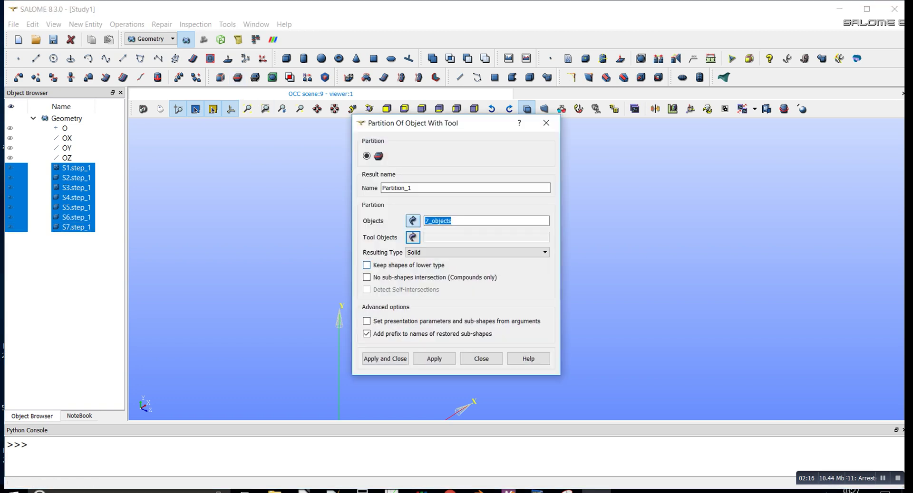
left_click(366, 265)
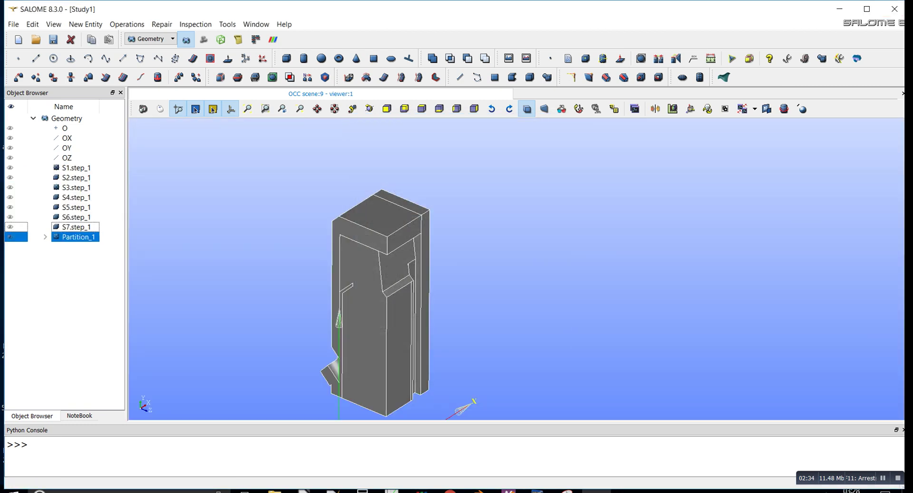
Explode Partition_1 by sub-shape type Solid, yielding Solid_1 through Solid_16.
right_click(74, 236)
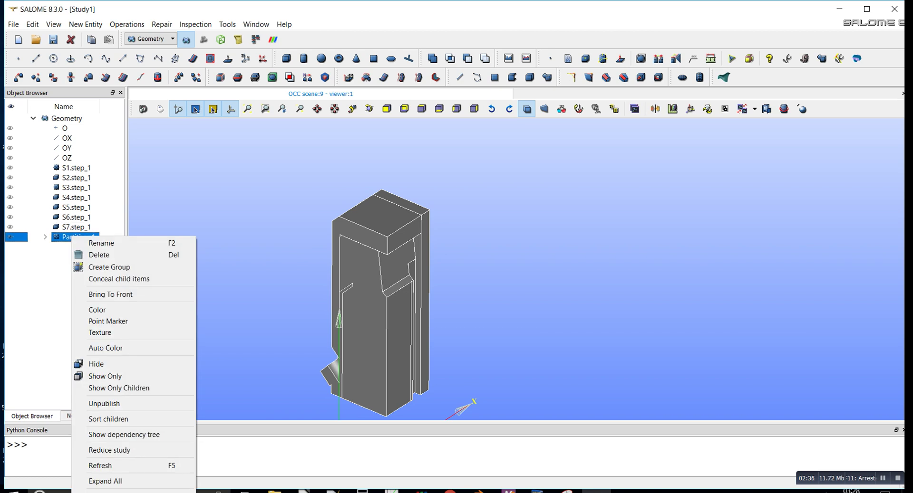
left_click(220, 77)
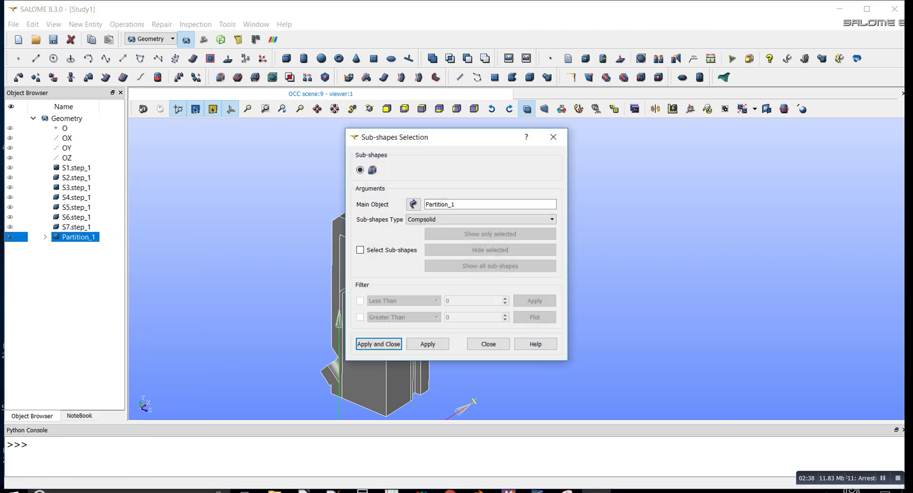
left_click(481, 220)
left_click(480, 235)
left_click(378, 344)
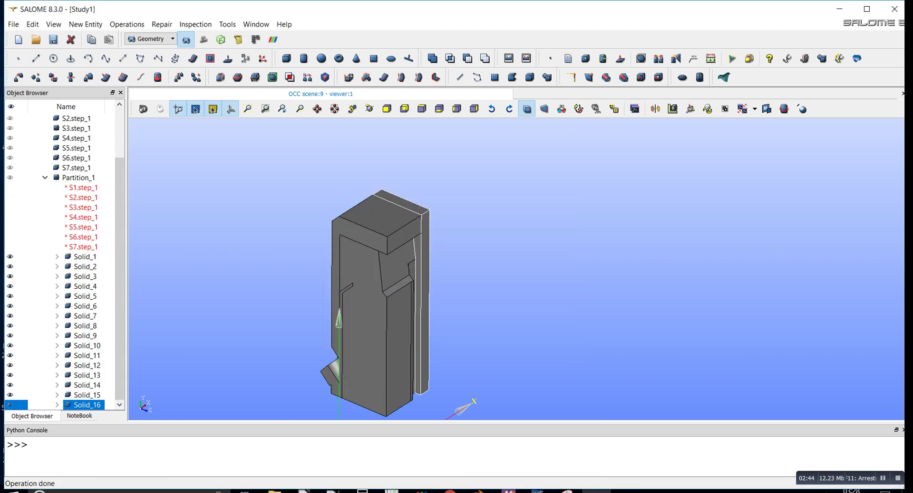
Show only Solid_16 in the viewer and reselect it.
right_click(425, 324)
left_click(456, 241)
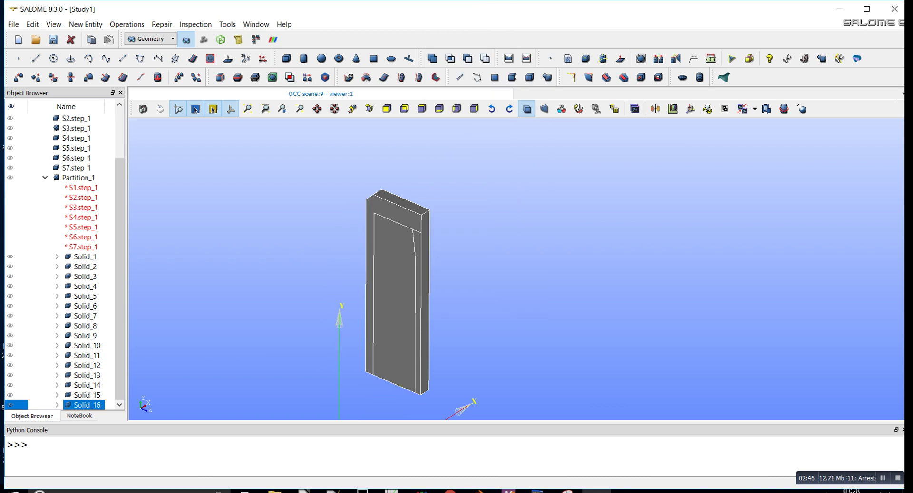
scroll(407, 237, "up", 3)
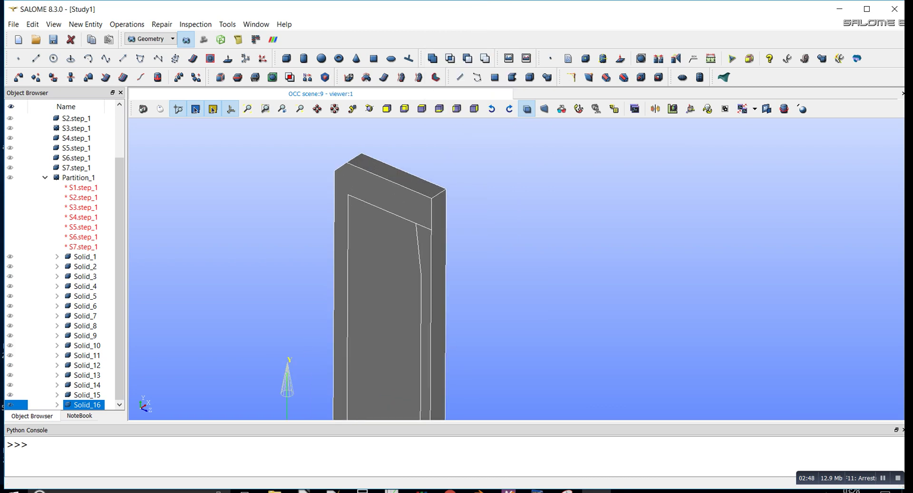
scroll(418, 233, "down", 2)
key("Escape")
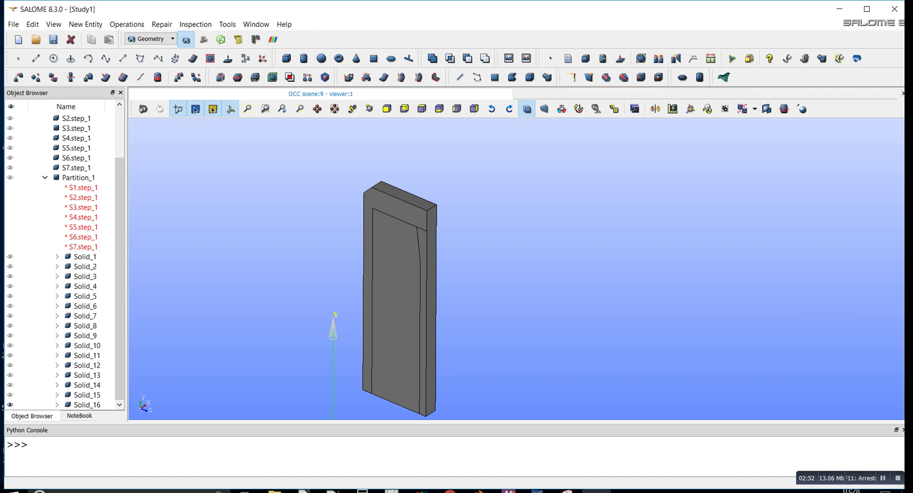
left_click(397, 300)
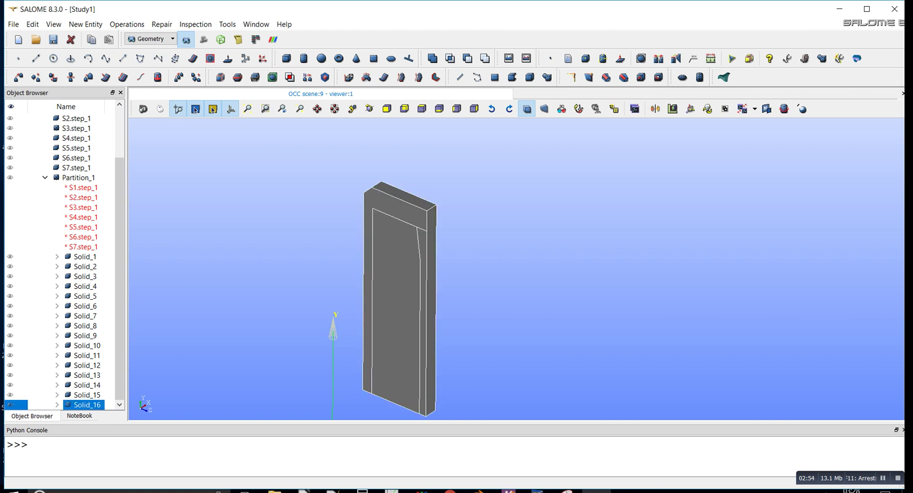
Compare Solid_16 against the original S6, S5 and S4 regions.
left_click(10, 158)
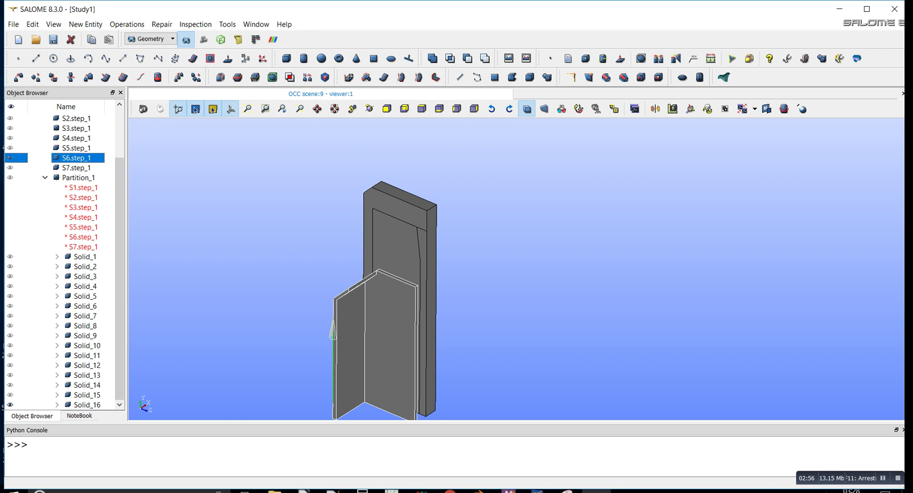
left_click(10, 158)
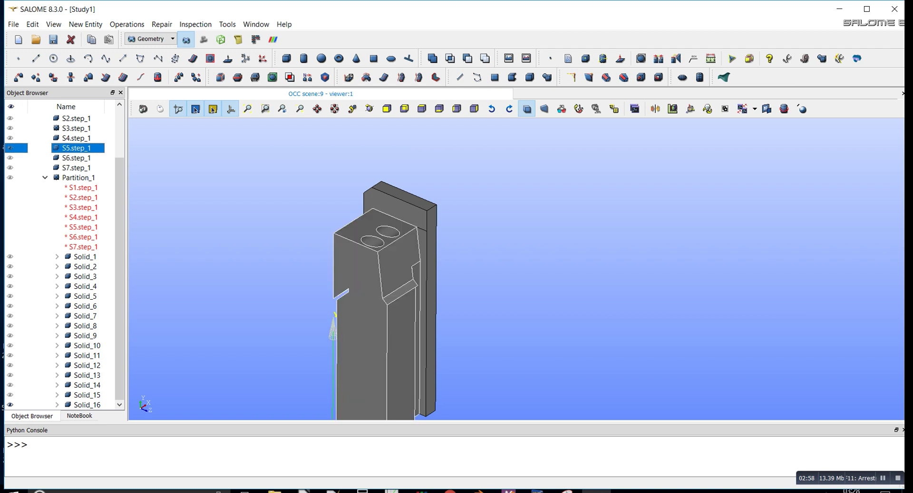
left_click(10, 148)
left_click(399, 299)
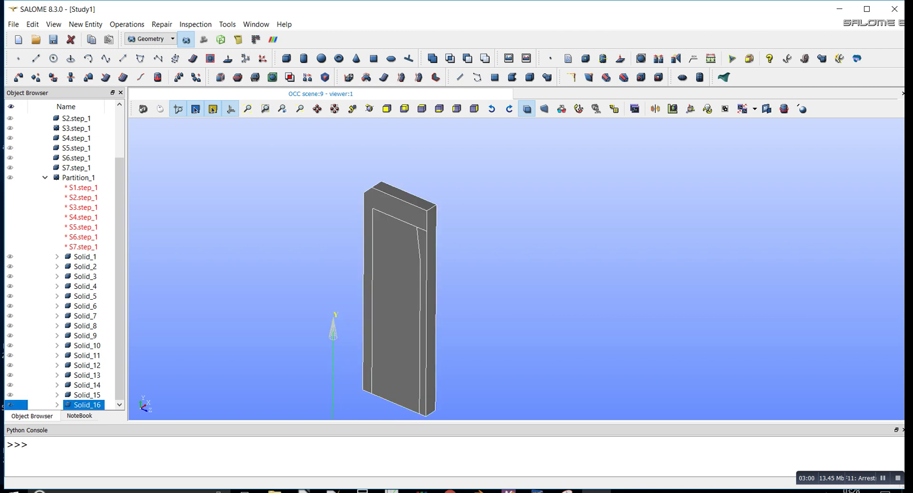
left_click(10, 138)
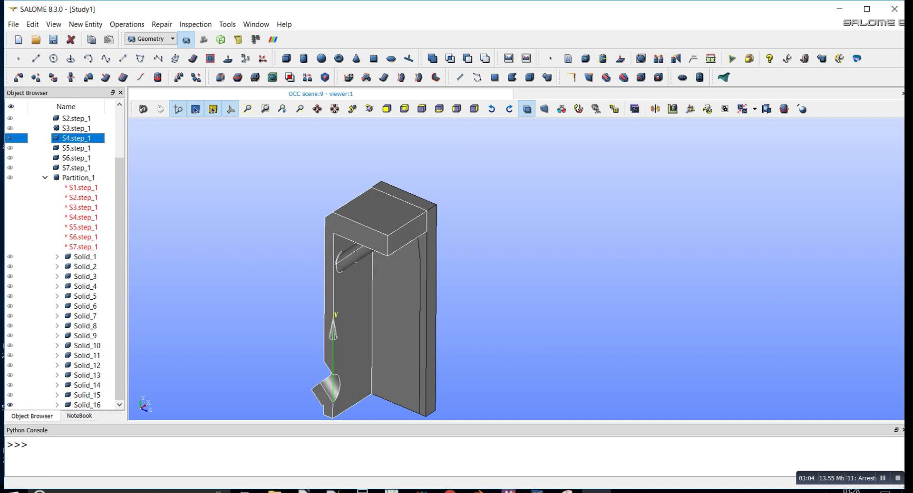
Orbit and zoom on S4's two angled cylinders to view their rounded ends.
left_click_drag(516, 269, 468, 240, "ctrl")
scroll(409, 238, "up", 5)
scroll(408, 238, "up", 5)
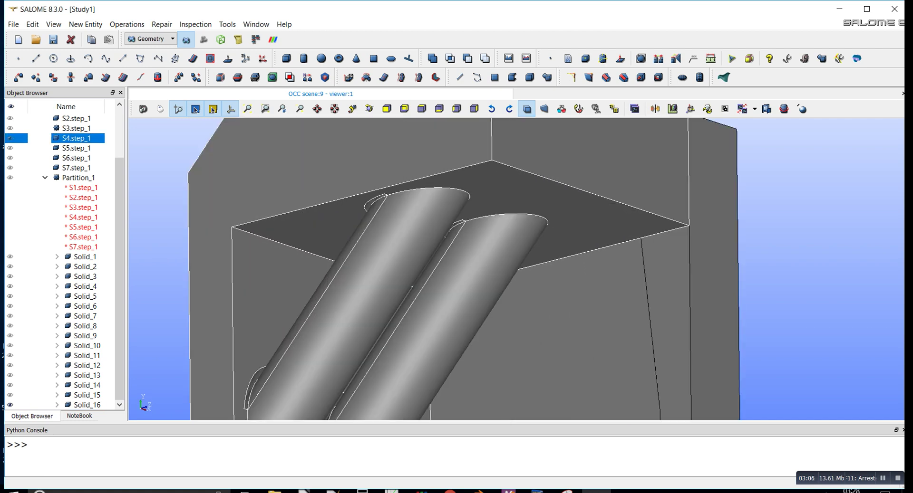
left_click_drag(428, 266, 390, 214, "ctrl")
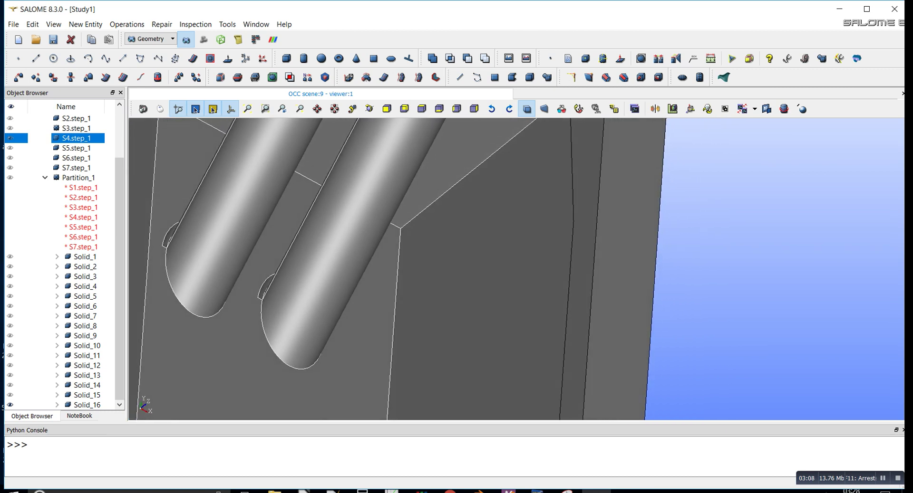
right_click(91, 141)
key("Escape")
scroll(233, 246, "down", 5)
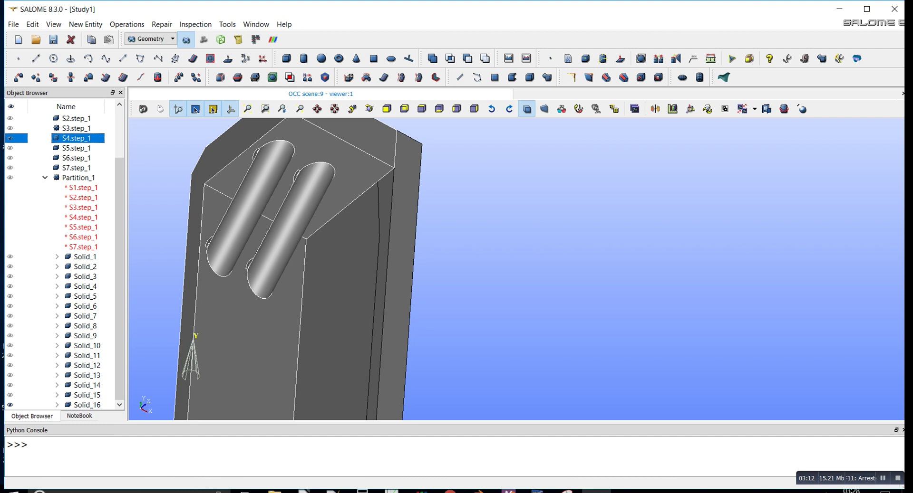
Select Solid_1 through Solid_16 and display them all together.
left_click(85, 257)
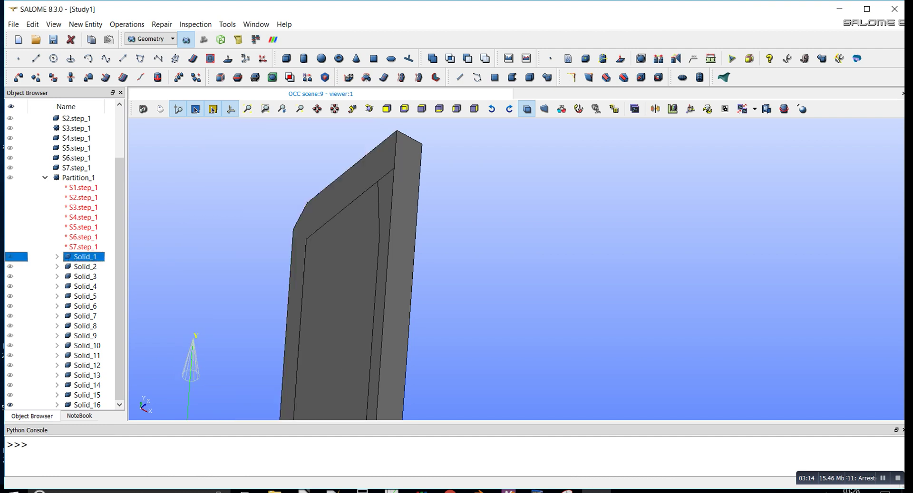
left_click(86, 405, "shift")
right_click(93, 406)
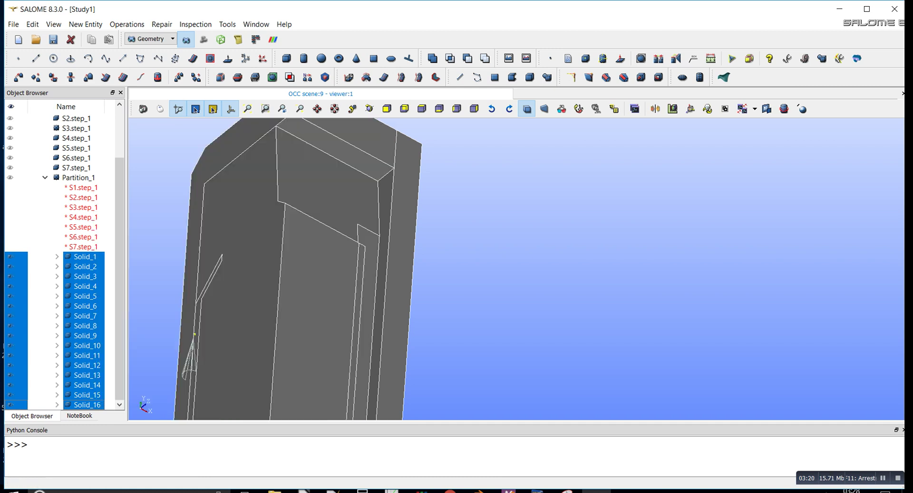
scroll(299, 266, "down", 2)
scroll(300, 266, "down", 2)
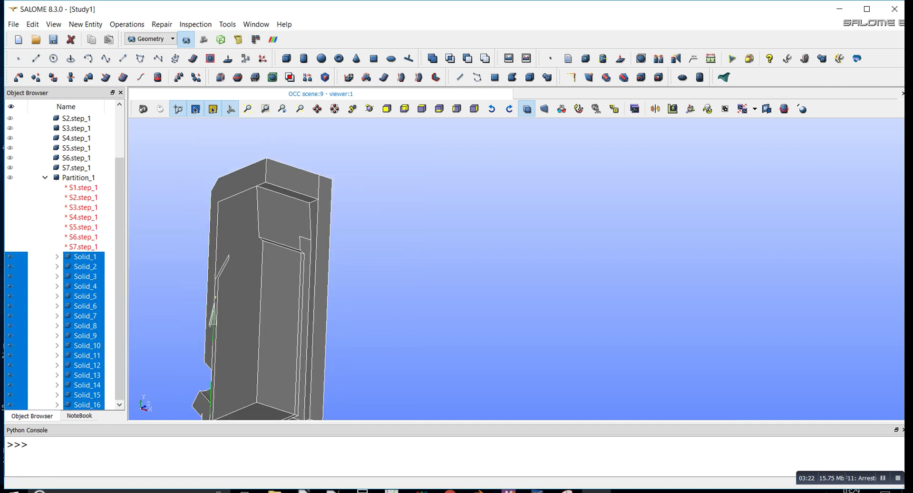
right_click_drag(266, 285, 273, 285, "ctrl")
Show only Solid_9 and zoom in on its two angled tubes.
left_click(85, 336)
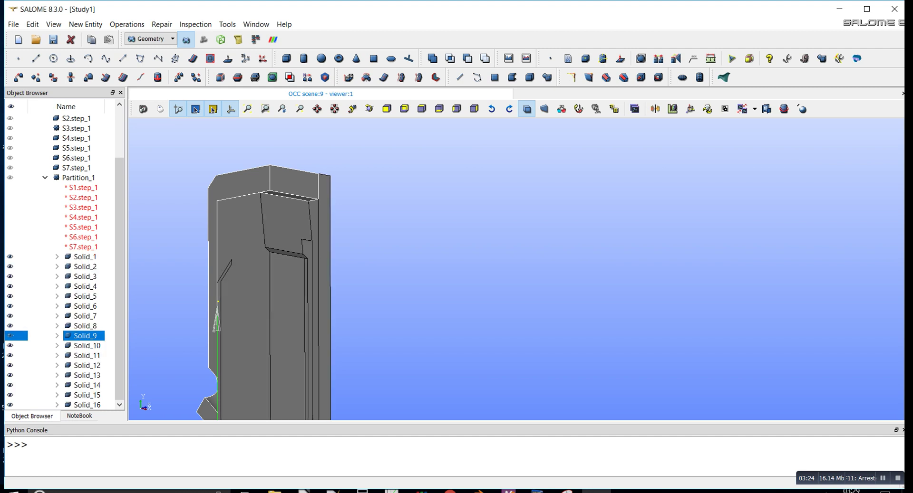
right_click(249, 181)
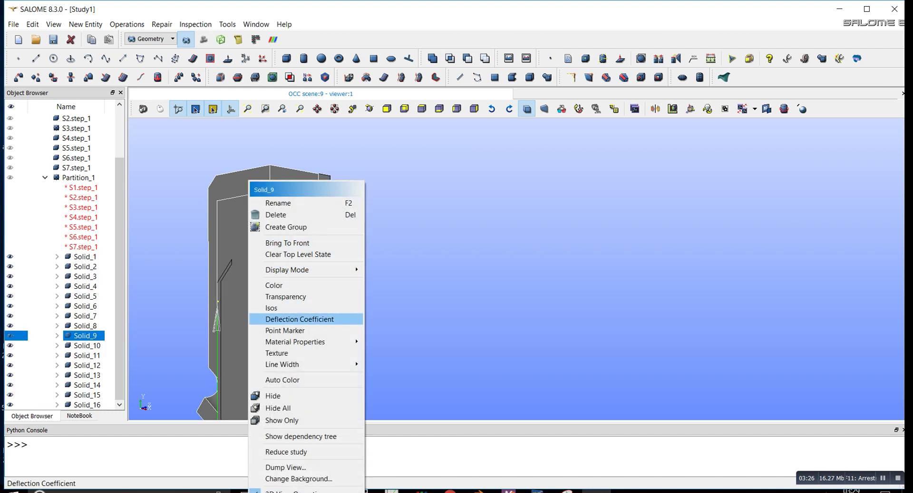
left_click(281, 421)
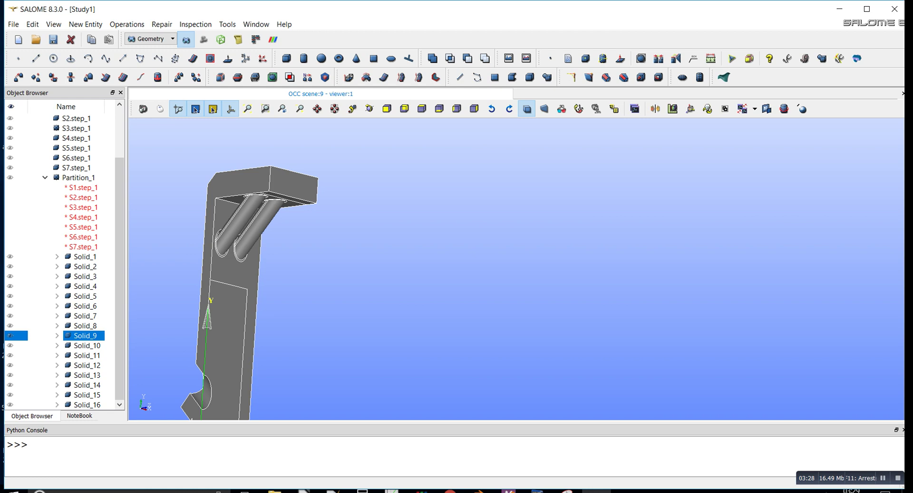
scroll(224, 233, "up", 2)
scroll(223, 233, "up", 3)
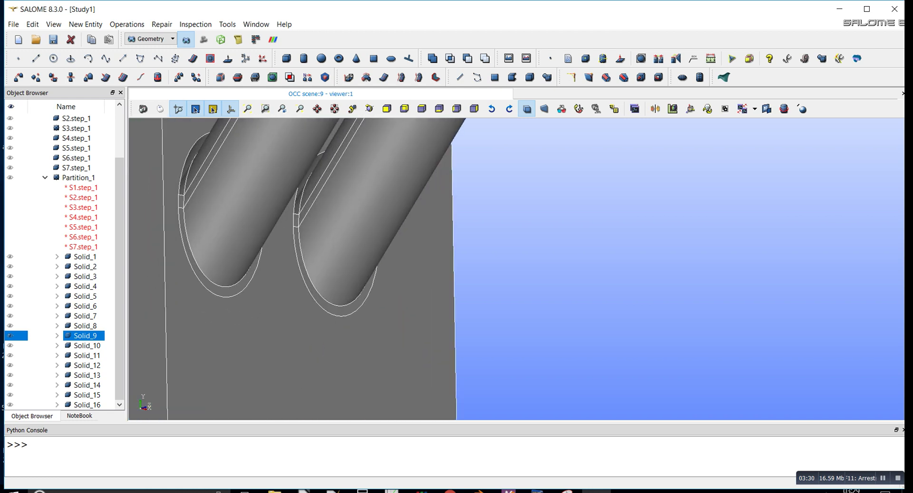
scroll(345, 294, "down", 2)
scroll(344, 294, "down", 2)
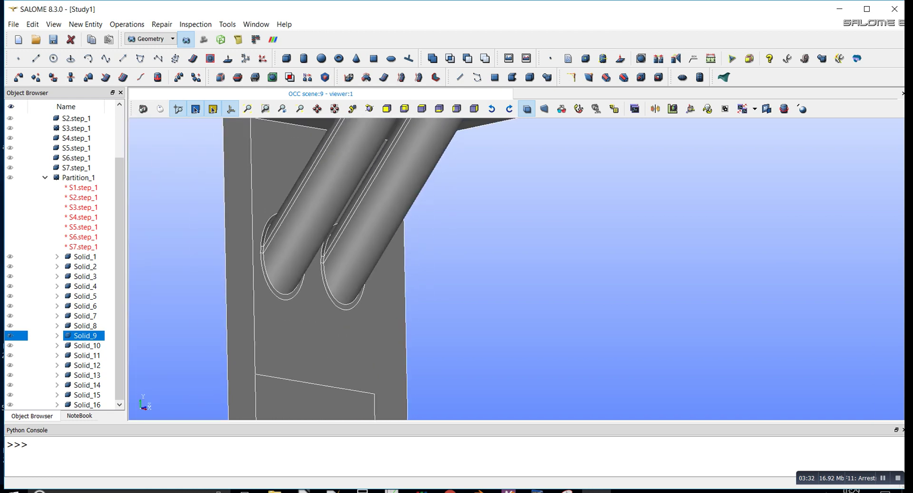